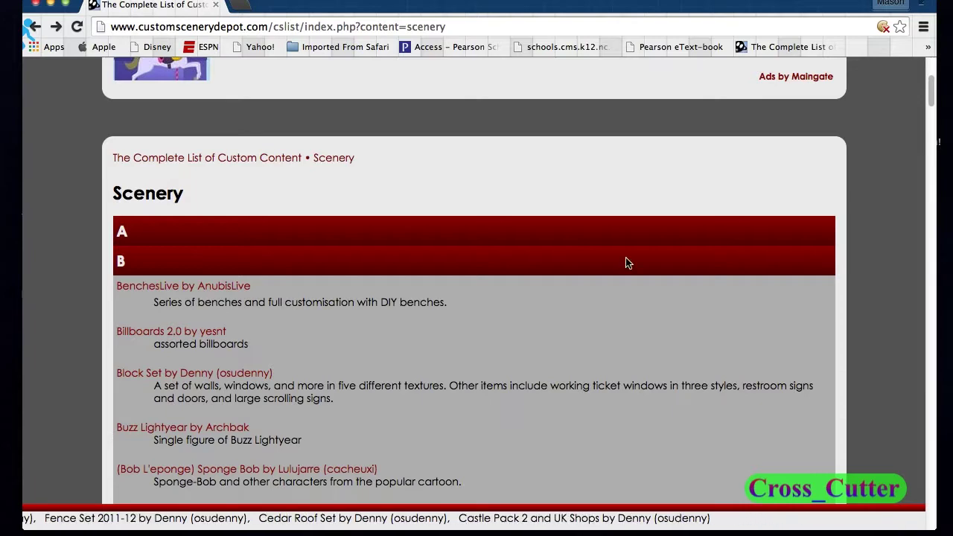
# - Find 'Billboards 2.0 by yesnt' in the Scenery list and open its item page
pyautogui.scroll(-2, 416, 312)
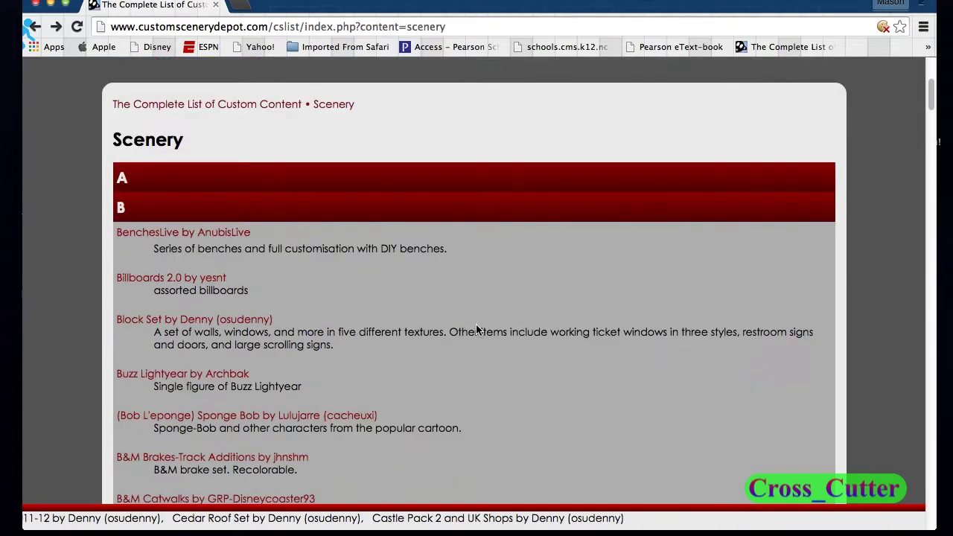
pyautogui.scroll(-3, 477, 329)
pyautogui.scroll(-7, 476, 329)
pyautogui.scroll(-2, 476, 329)
pyautogui.scroll(-3, 476, 329)
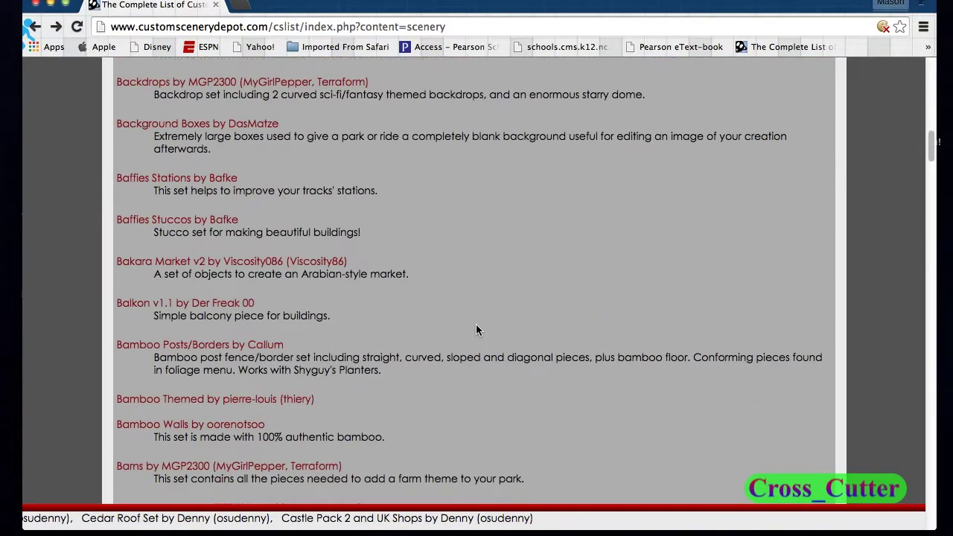
pyautogui.scroll(-1, 477, 329)
pyautogui.scroll(-2, 477, 329)
pyautogui.scroll(-2, 476, 329)
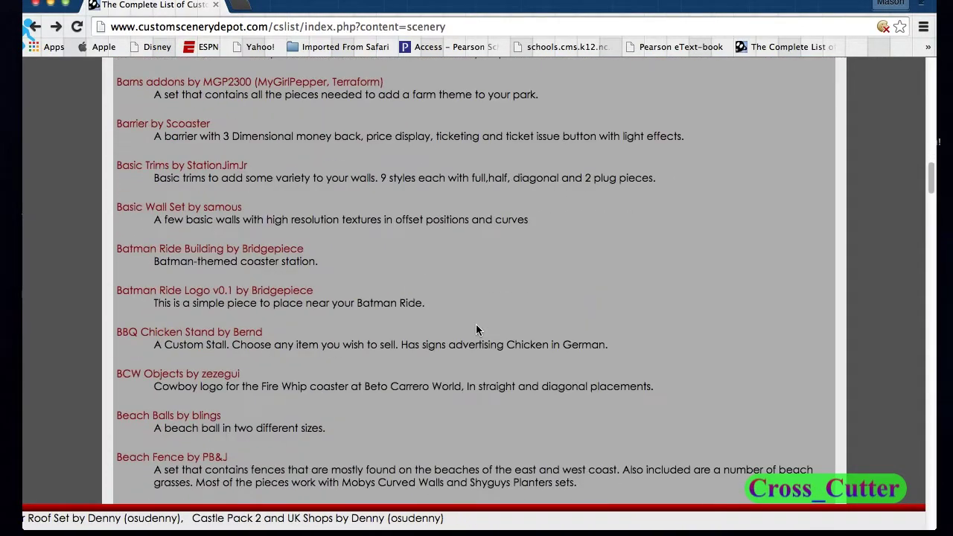
pyautogui.scroll(4, 476, 329)
pyautogui.scroll(-10, 477, 330)
pyautogui.scroll(1, 476, 329)
pyautogui.scroll(5, 476, 330)
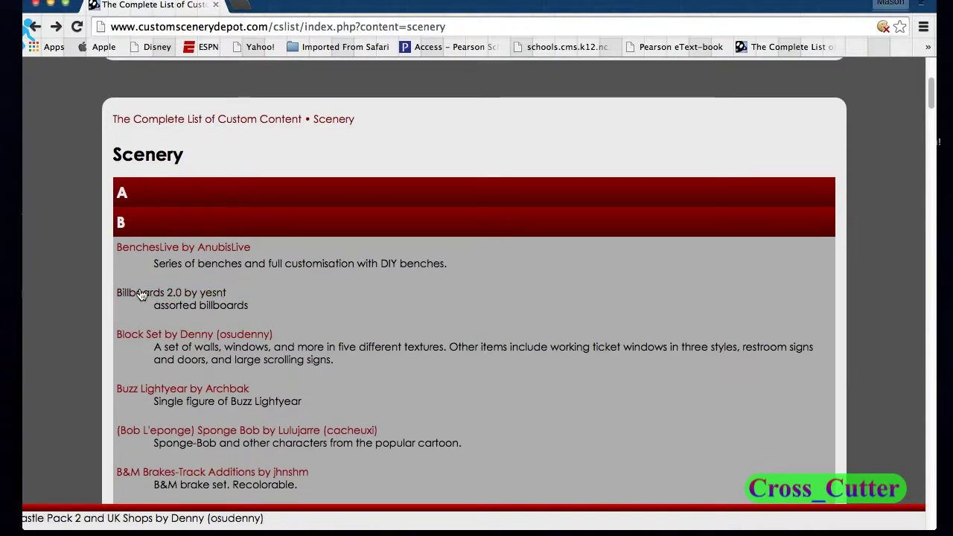
pyautogui.click(193, 292)
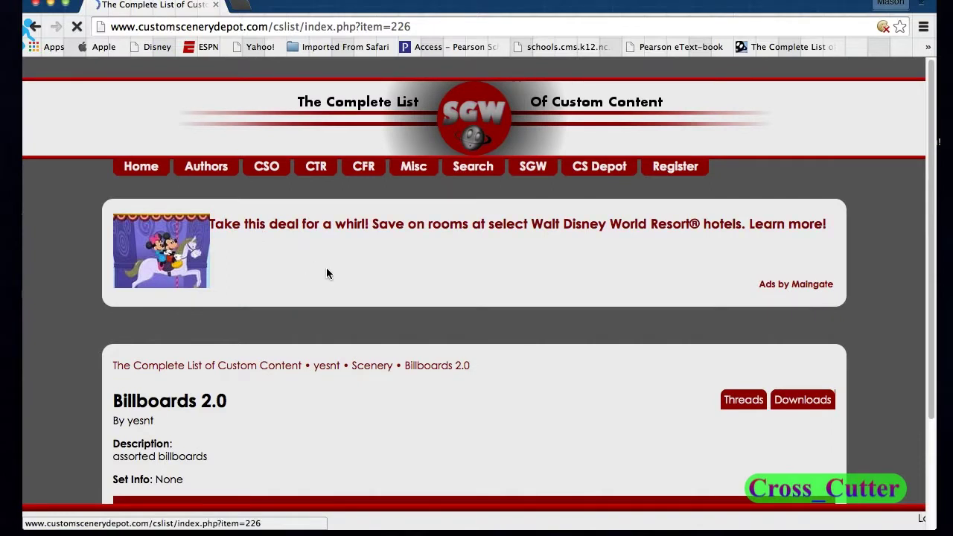
pyautogui.scroll(-1, 328, 268)
pyautogui.scroll(-1, 336, 298)
pyautogui.scroll(-3, 349, 331)
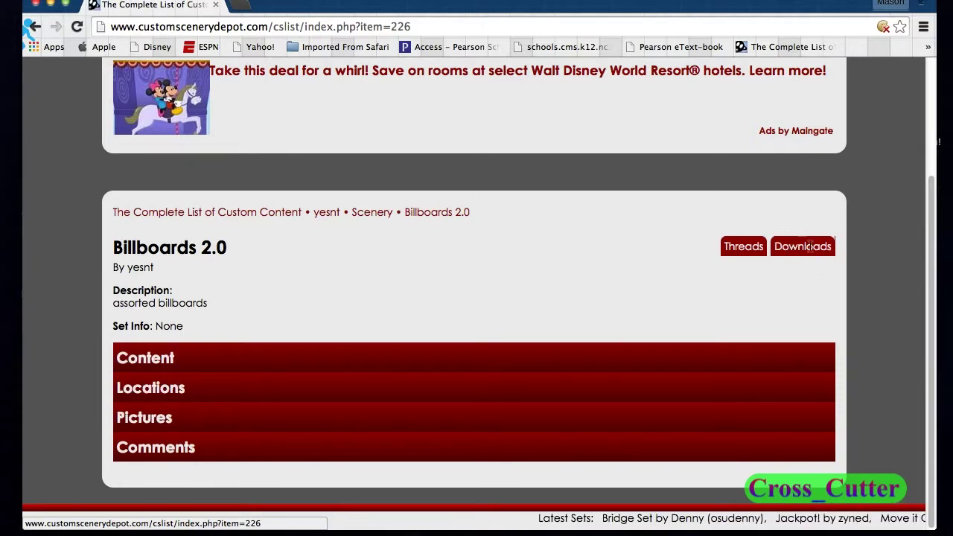
# - Download yesnts_billboards.zip from the Billboards 2.0 Downloads page, then bring the desktop into view
pyautogui.moveTo(802, 246)
pyautogui.click(812, 269)
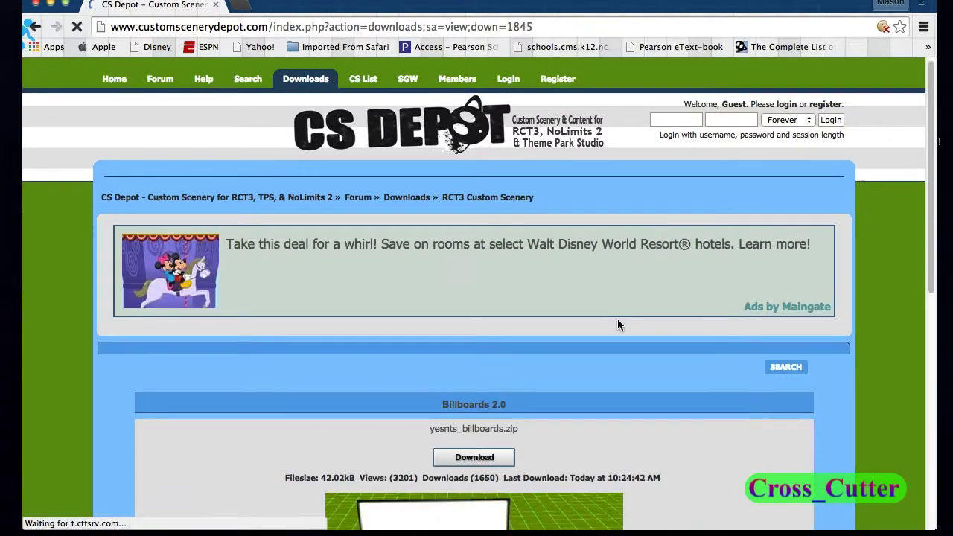
pyautogui.scroll(-5, 617, 325)
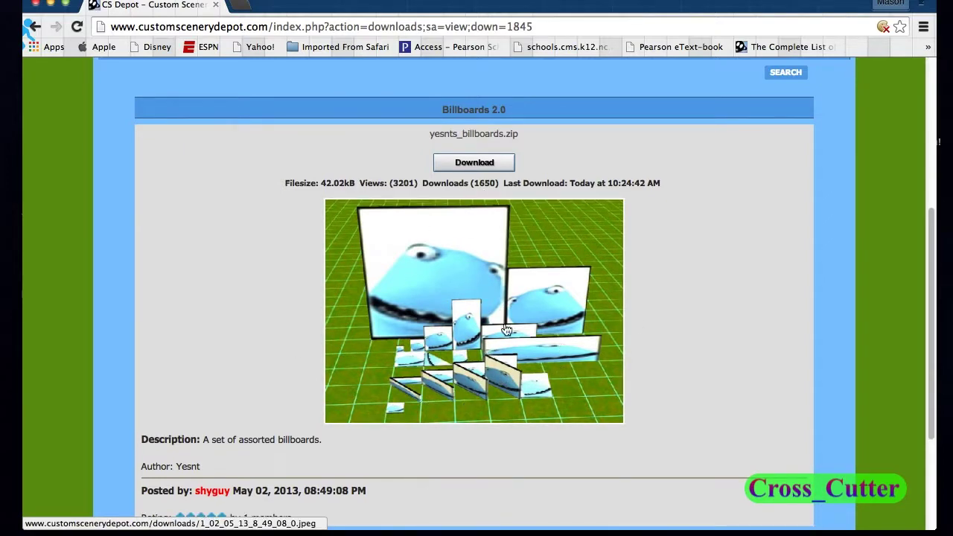
pyautogui.scroll(-3, 536, 402)
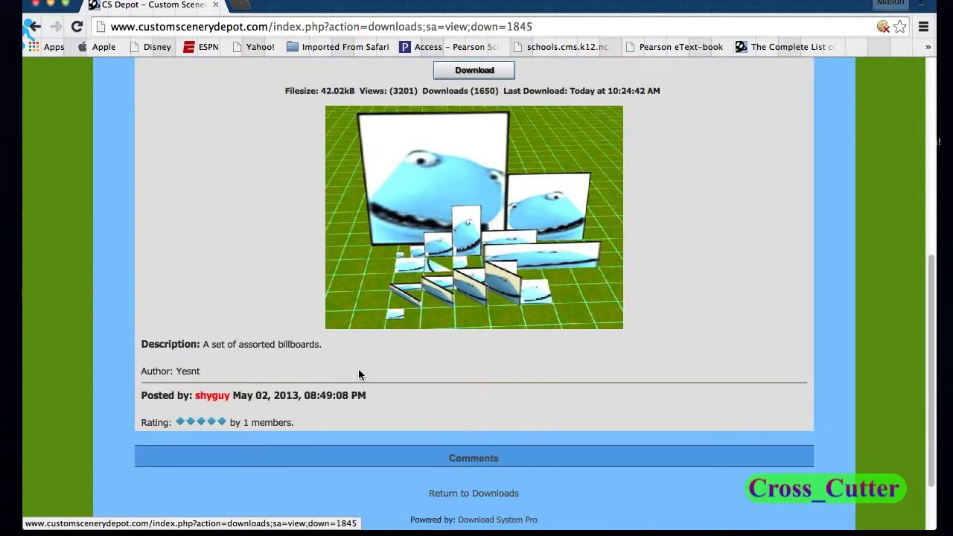
pyautogui.scroll(6, 260, 383)
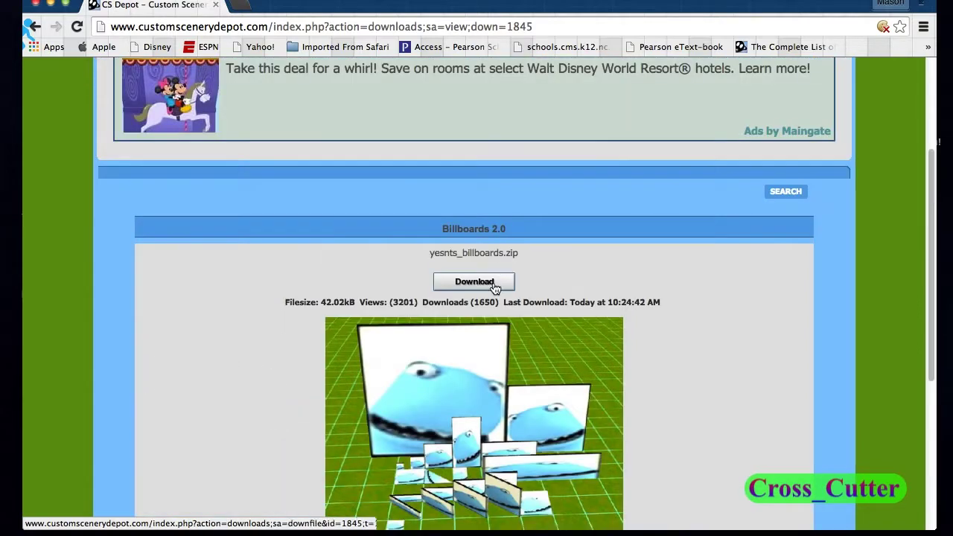
pyautogui.click(447, 285)
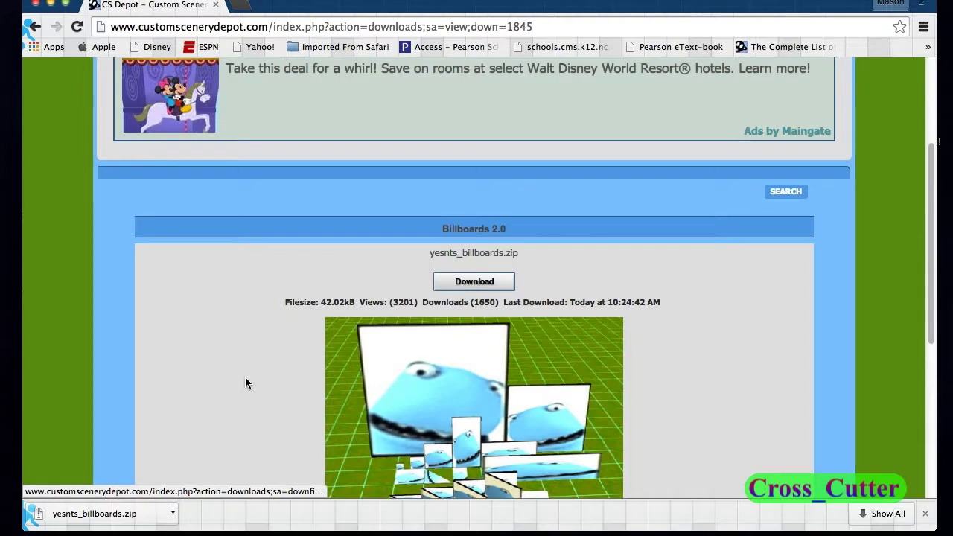
pyautogui.click(174, 513)
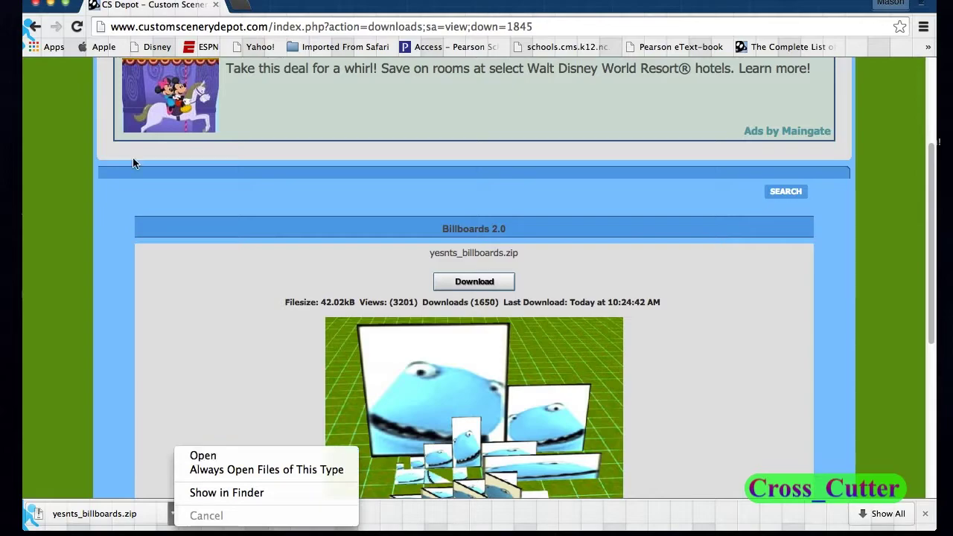
pyautogui.click(36, 4)
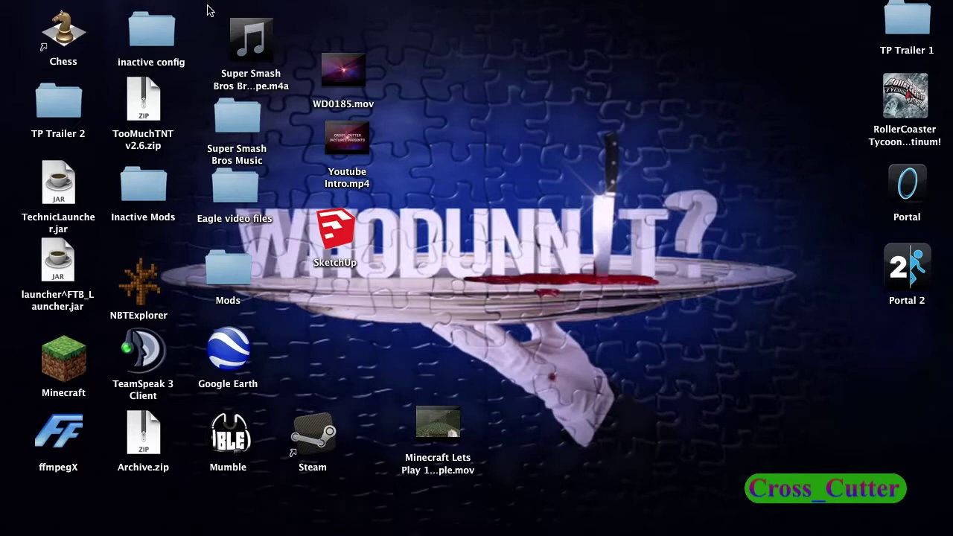
# - Drag yesnts_billboards.zip from the Downloads stack to the desktop and extract it into the yesntbillboard set folder
pyautogui.click(878, 525)
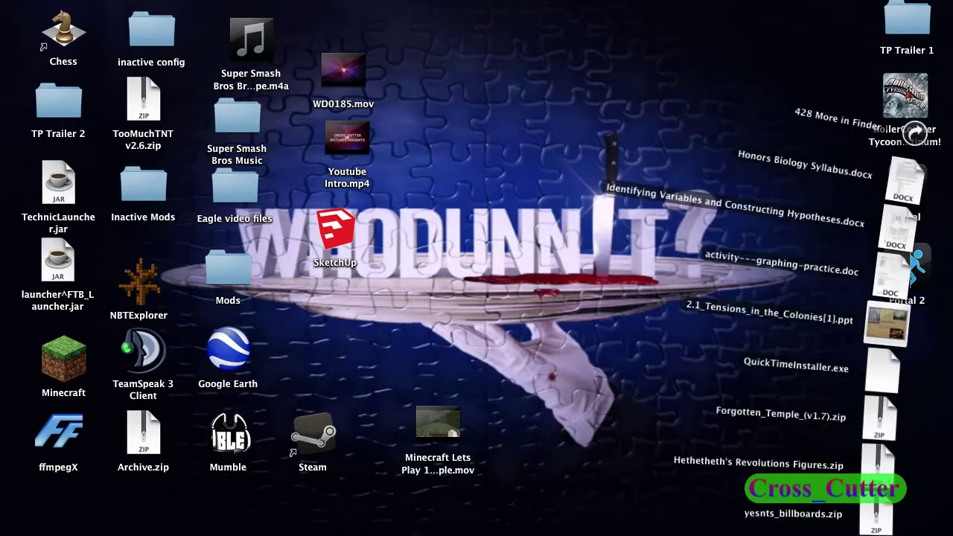
pyautogui.moveTo(879, 525); pyautogui.dragTo(627, 290)
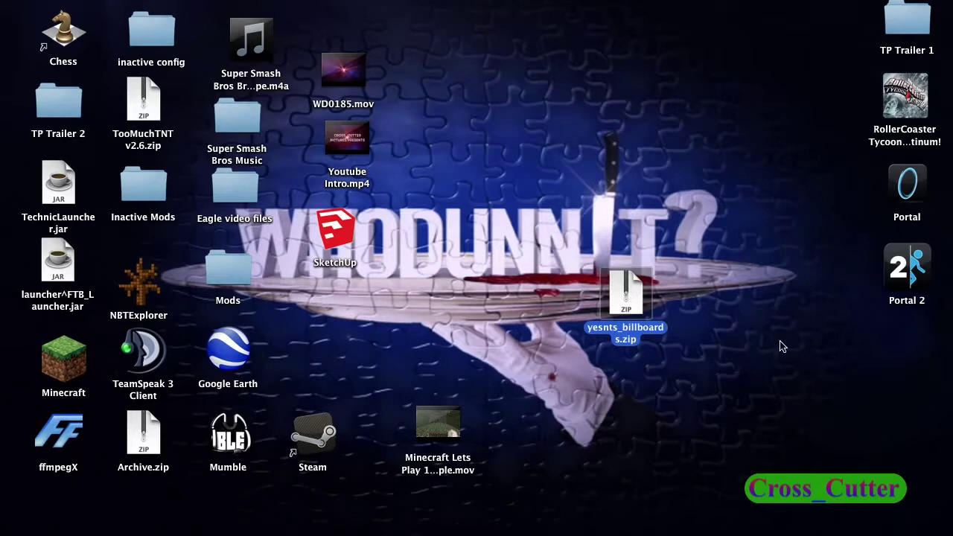
pyautogui.press('super+o')
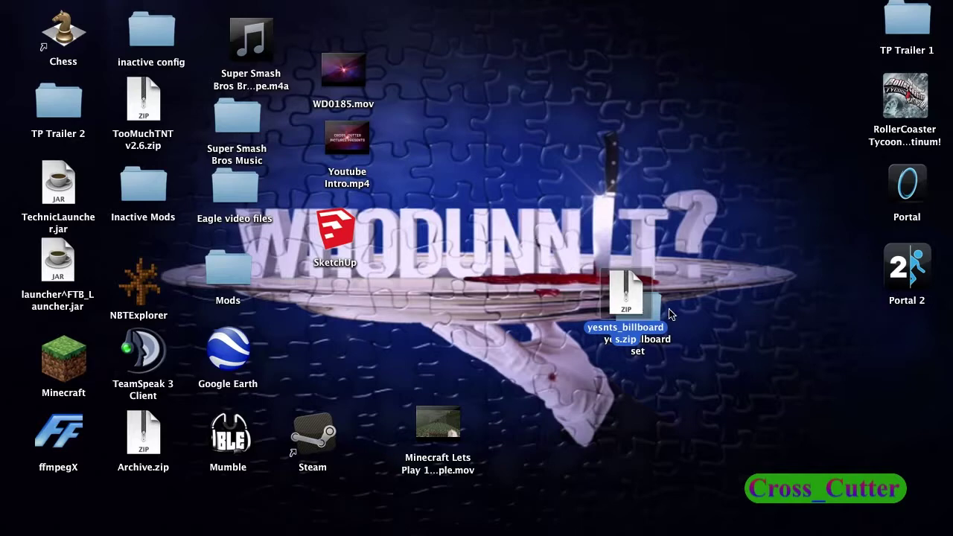
pyautogui.moveTo(658, 307)
pyautogui.mouseDown()
pyautogui.moveTo(698, 299)
pyautogui.moveTo(694, 203)
pyautogui.mouseUp()
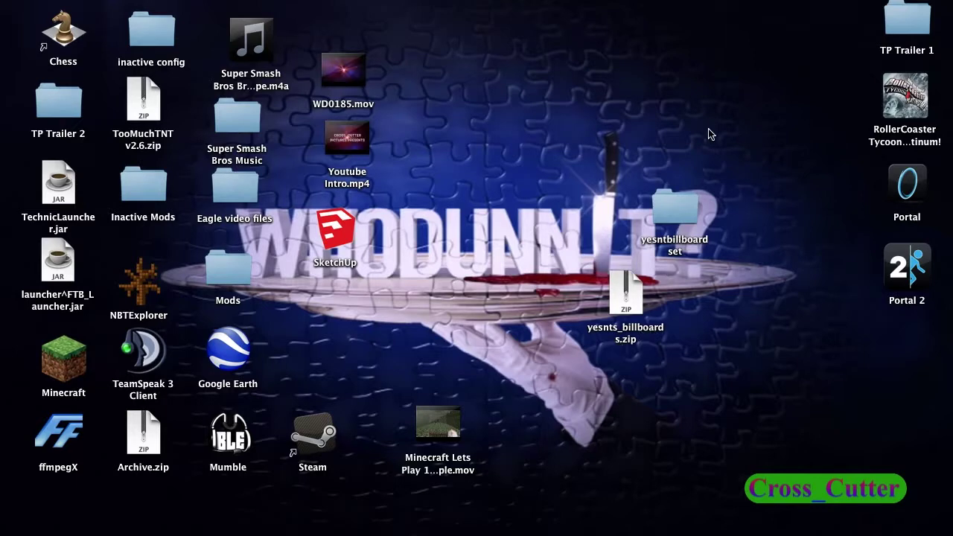
pyautogui.click(686, 209)
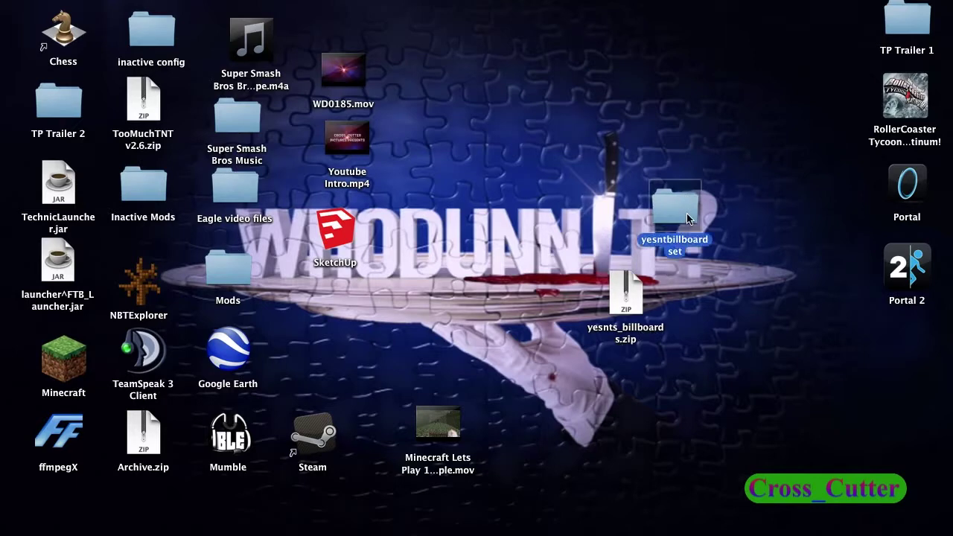
# - Confirm the yesntbillboard set folder holds Billboard and the .ovl files, then trash yesnts_billboards.zip
pyautogui.doubleClick(686, 215)
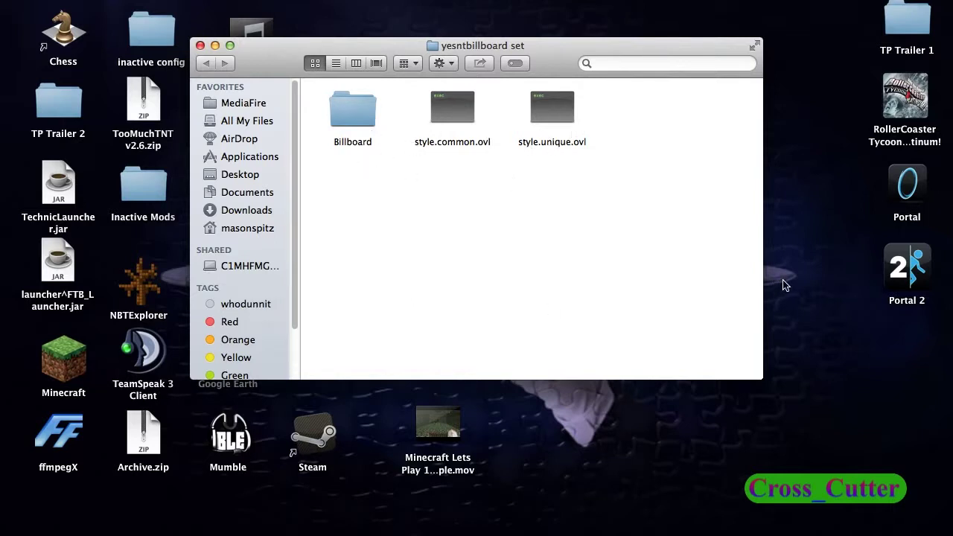
pyautogui.click(200, 46)
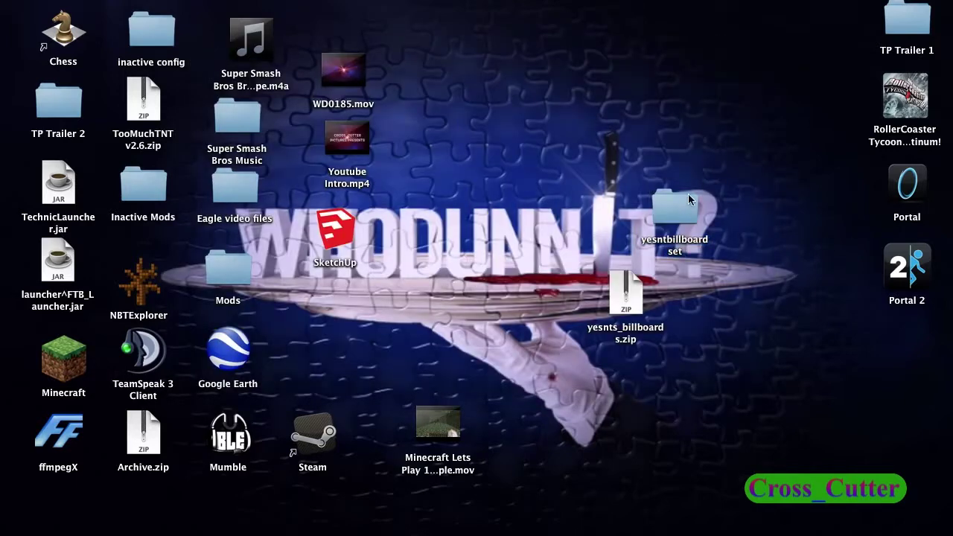
pyautogui.rightClick(626, 297)
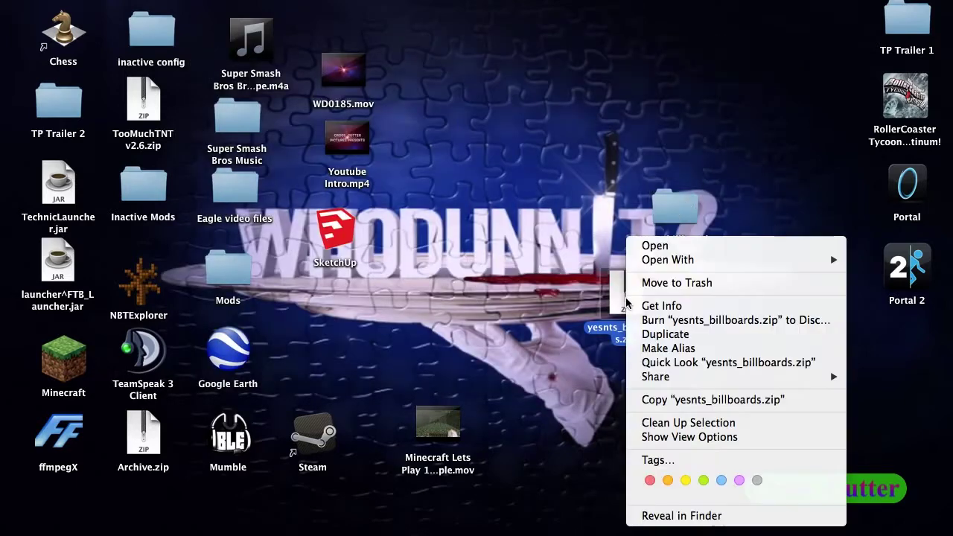
pyautogui.click(713, 283)
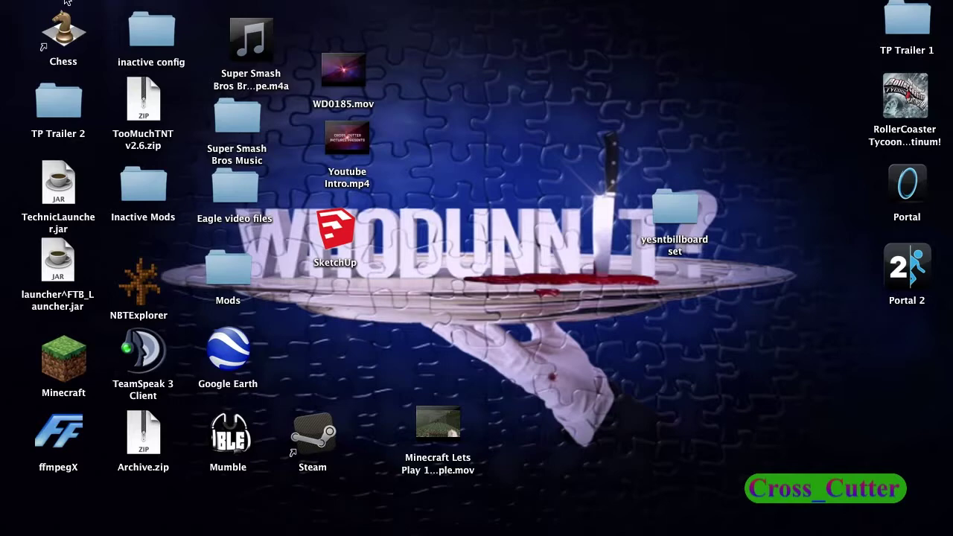
# - Reveal Library in the Go menu with Option held and open the user's Library folder
pyautogui.click(195, 0)
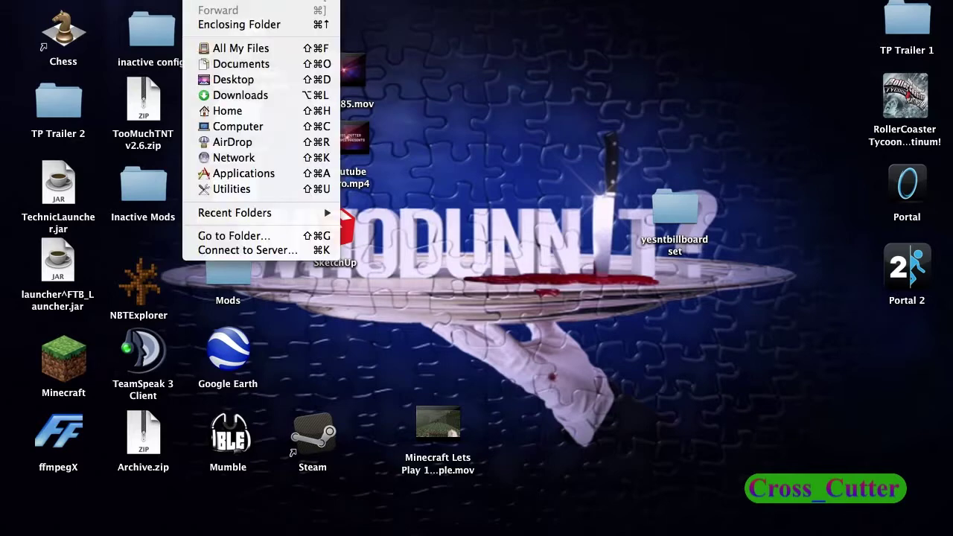
pyautogui.press('alt')
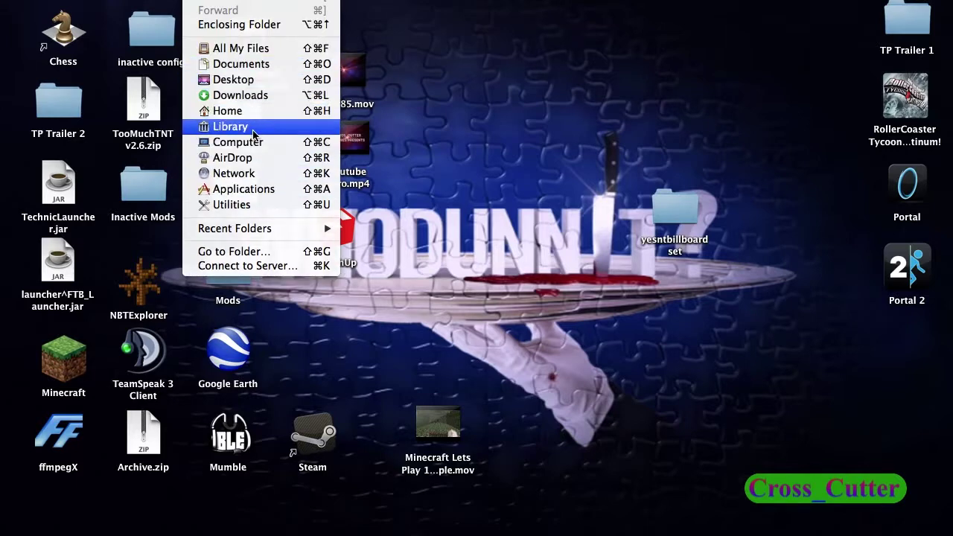
pyautogui.keyDown('alt'); pyautogui.click(253, 134); pyautogui.keyUp('alt')
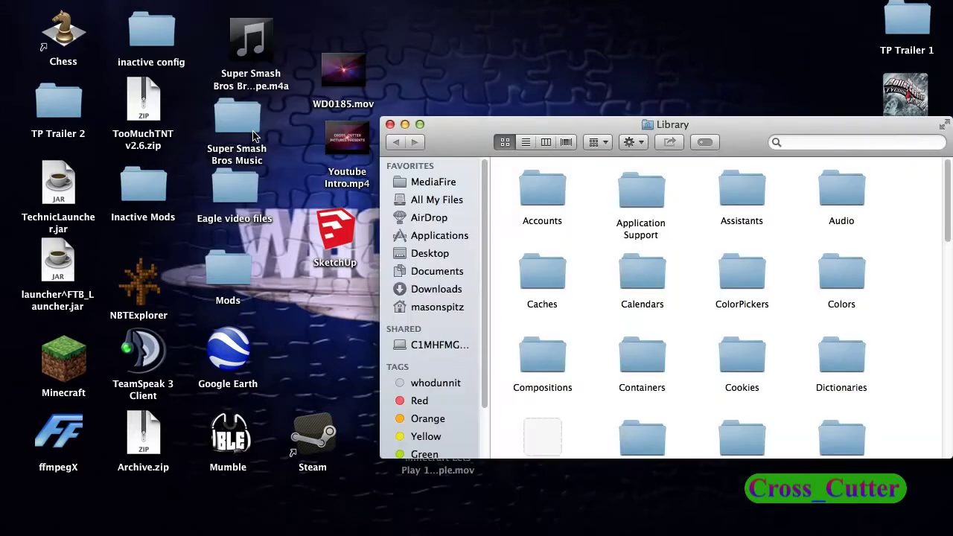
# - Move the Library window higher and open its Application Support folder
pyautogui.moveTo(575, 121)
pyautogui.mouseDown()
pyautogui.moveTo(353, 61)
pyautogui.moveTo(234, 51)
pyautogui.moveTo(245, 50)
pyautogui.mouseUp()
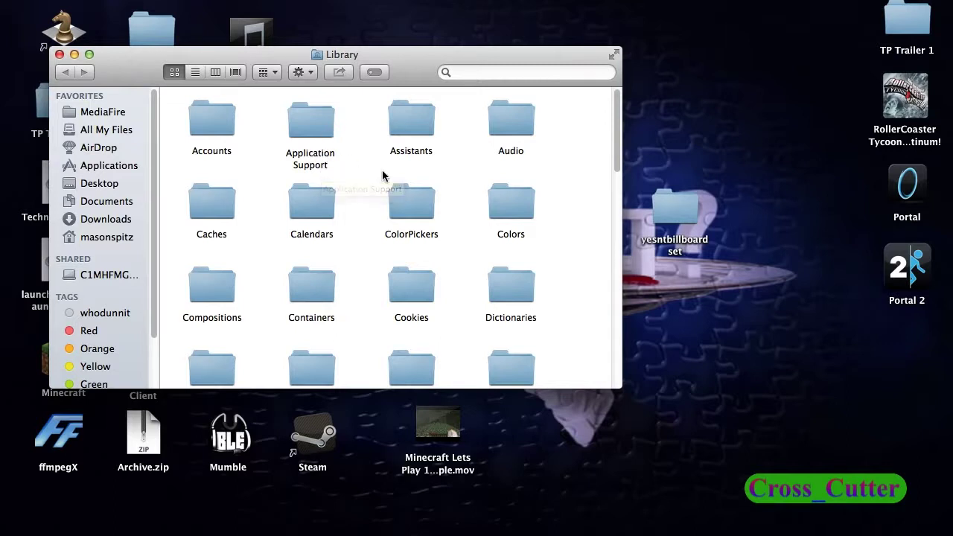
pyautogui.scroll(-2, 383, 174)
pyautogui.scroll(-4, 382, 175)
pyautogui.scroll(-5, 381, 176)
pyautogui.scroll(10, 382, 176)
pyautogui.click(320, 123)
pyautogui.doubleClick(333, 133)
# - Go into Steam > SteamApps > common
pyautogui.scroll(-5, 424, 185)
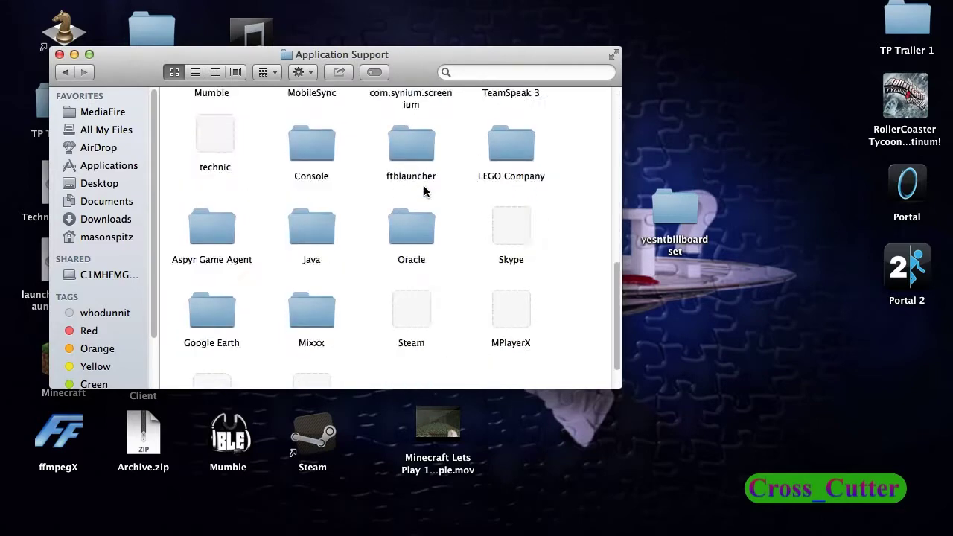
pyautogui.scroll(5, 424, 185)
pyautogui.scroll(-5, 314, 217)
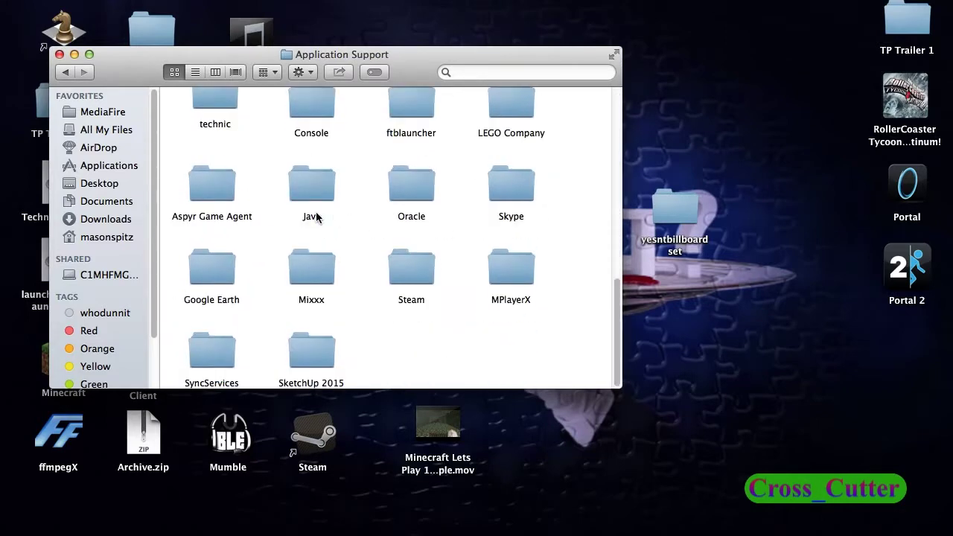
pyautogui.doubleClick(395, 273)
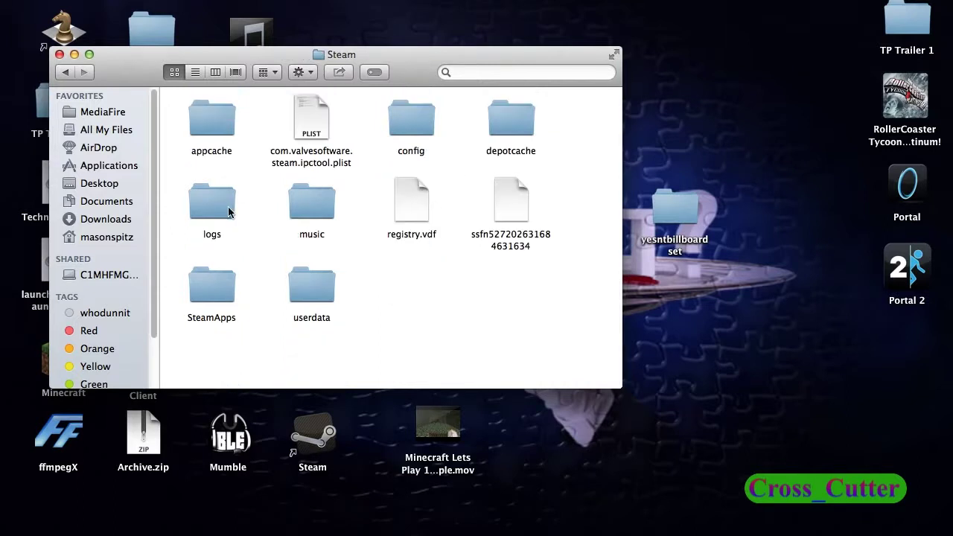
pyautogui.doubleClick(227, 296)
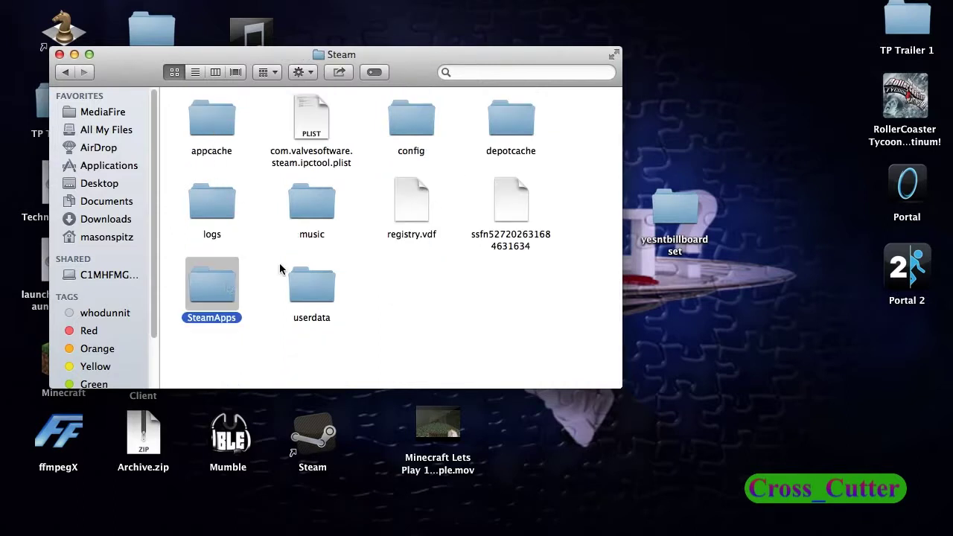
pyautogui.click(510, 132)
pyautogui.doubleClick(497, 157)
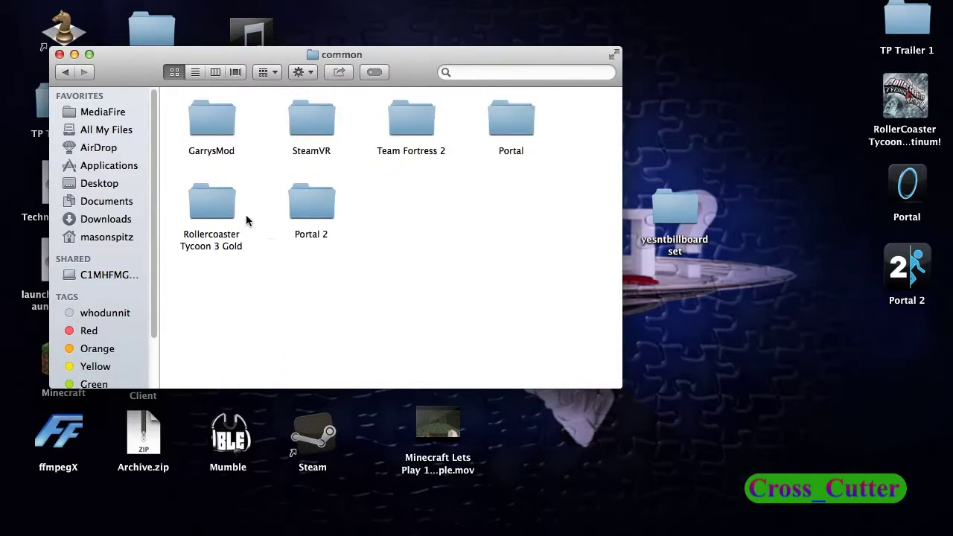
# - Open Rollercoaster Tycoon 3 Gold and show the Platinum app's package contents
pyautogui.doubleClick(210, 189)
pyautogui.rightClick(231, 138)
pyautogui.click(245, 143)
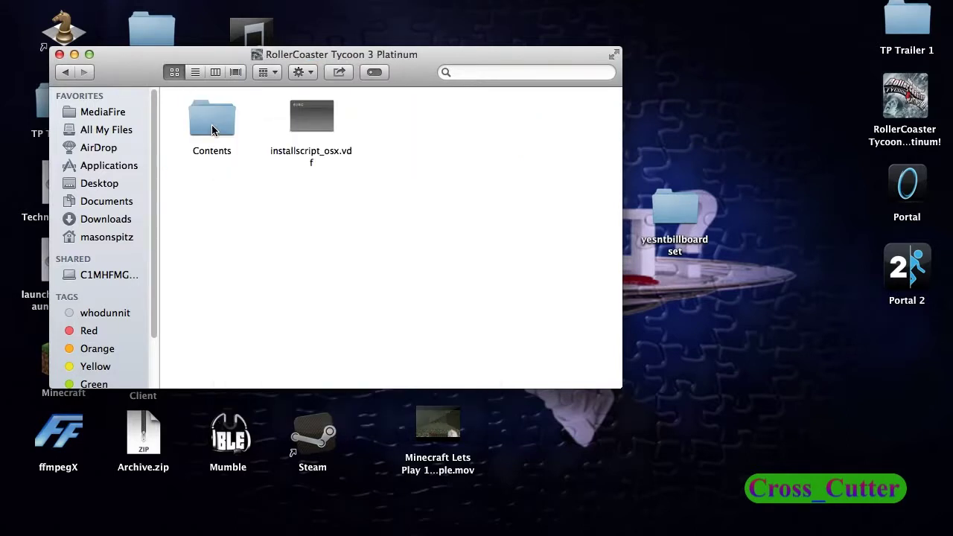
pyautogui.doubleClick(211, 124)
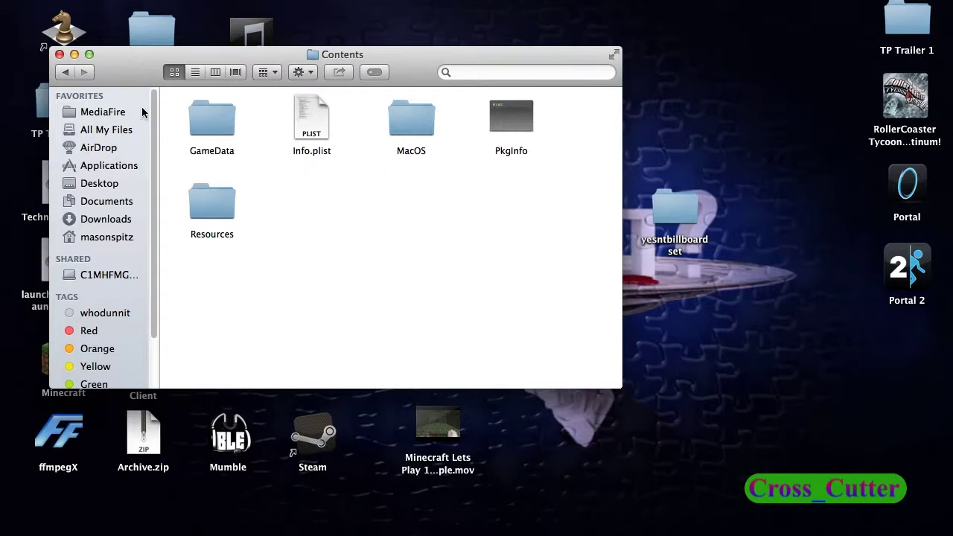
# - Go back to the Rollercoaster Tycoon 3 Gold folder and reopen the app's package contents
pyautogui.click(66, 72)
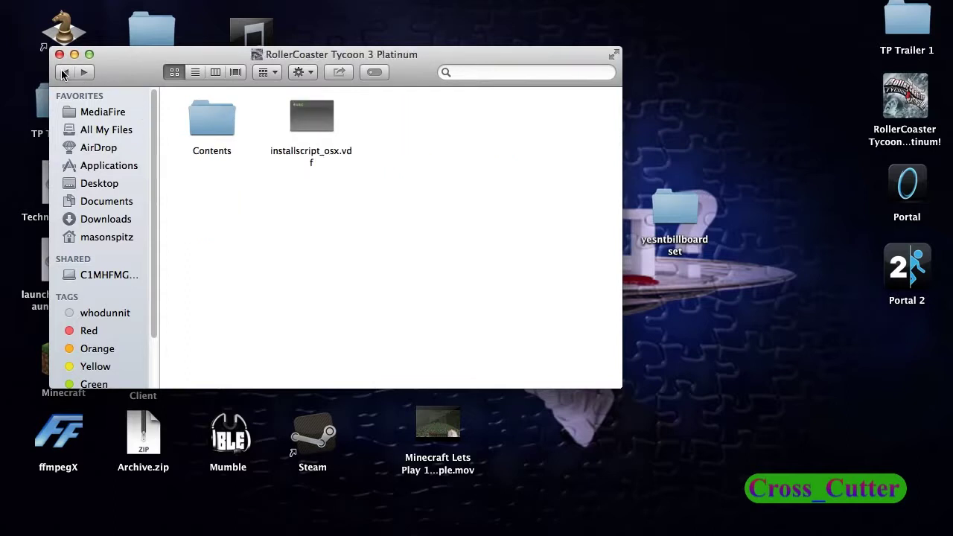
pyautogui.click(65, 72)
pyautogui.rightClick(215, 111)
pyautogui.click(246, 130)
# - Open Contents > GameData > Style inside the package
pyautogui.click(211, 119)
pyautogui.doubleClick(211, 119)
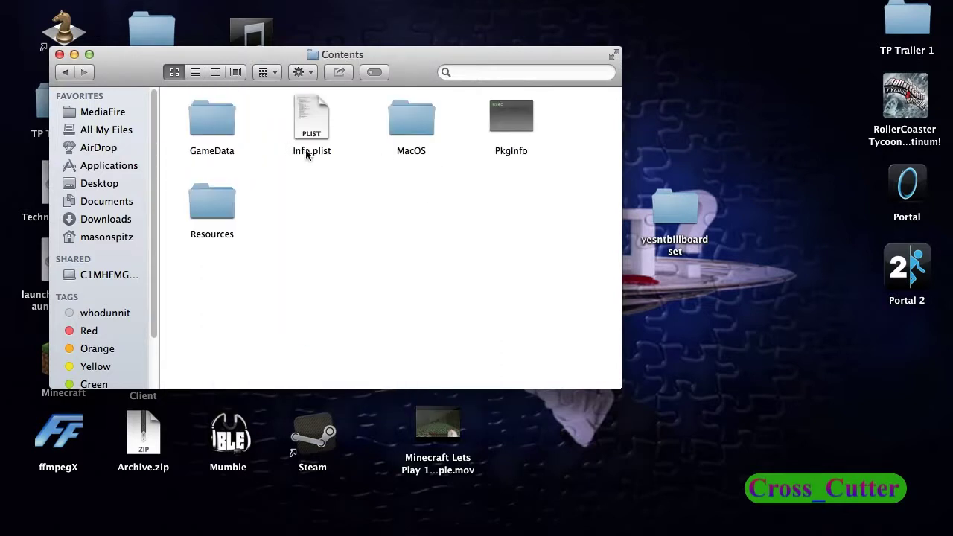
pyautogui.doubleClick(223, 121)
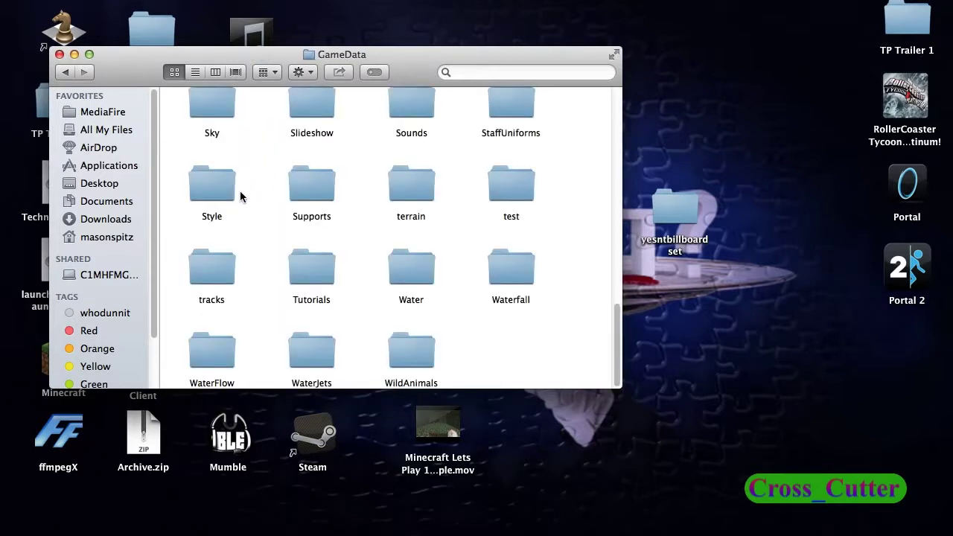
pyautogui.doubleClick(211, 186)
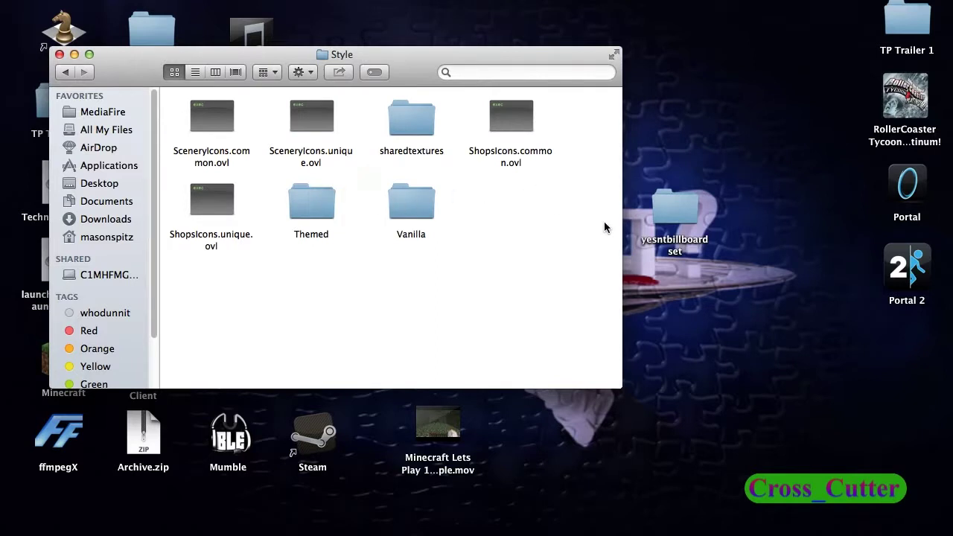
# - Drag the yesntbillboard set folder onto Themed and open Themed to find it
pyautogui.moveTo(681, 202)
pyautogui.mouseDown()
pyautogui.moveTo(654, 319)
pyautogui.moveTo(315, 202)
pyautogui.mouseUp()
pyautogui.doubleClick(315, 202)
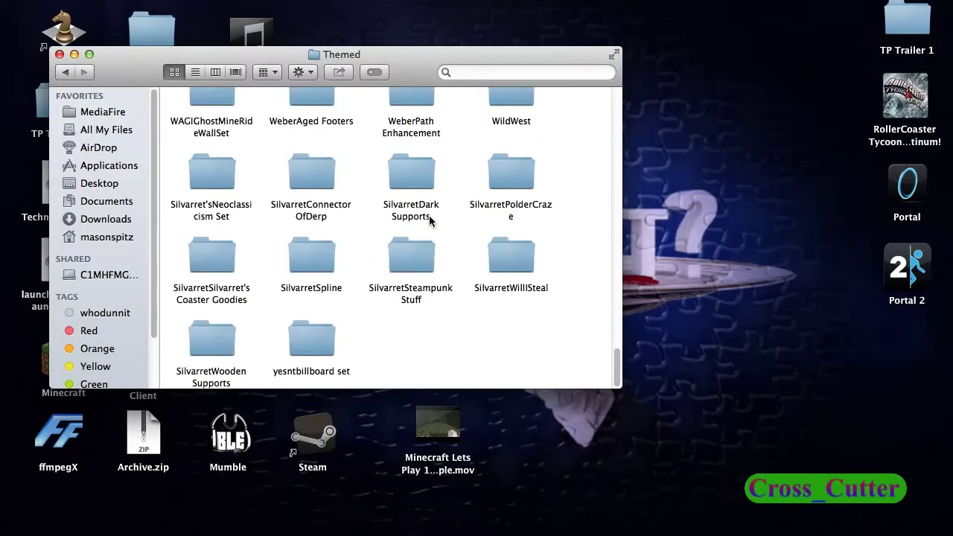
pyautogui.scroll(3, 441, 271)
pyautogui.scroll(5, 441, 271)
pyautogui.scroll(10, 441, 271)
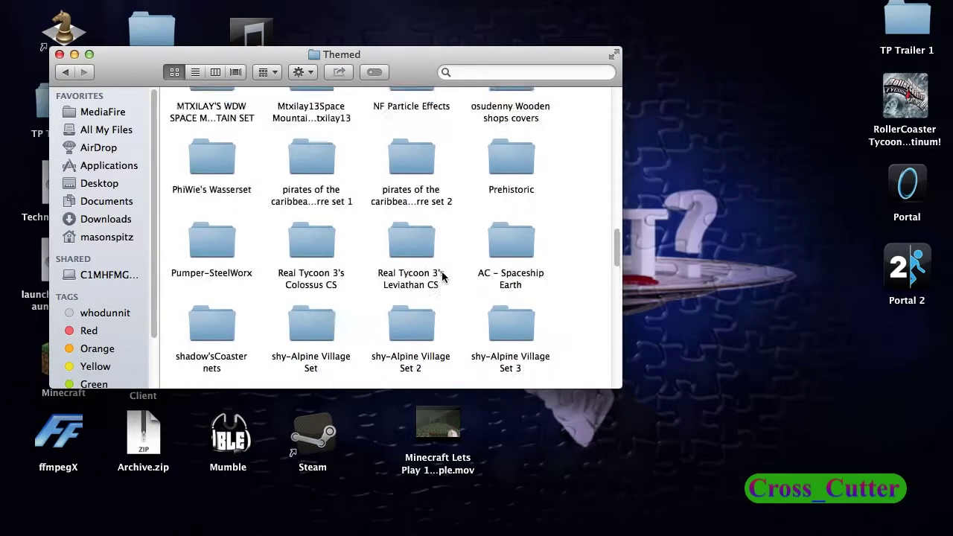
pyautogui.scroll(5, 441, 272)
pyautogui.scroll(-3, 441, 273)
pyautogui.scroll(-10, 441, 272)
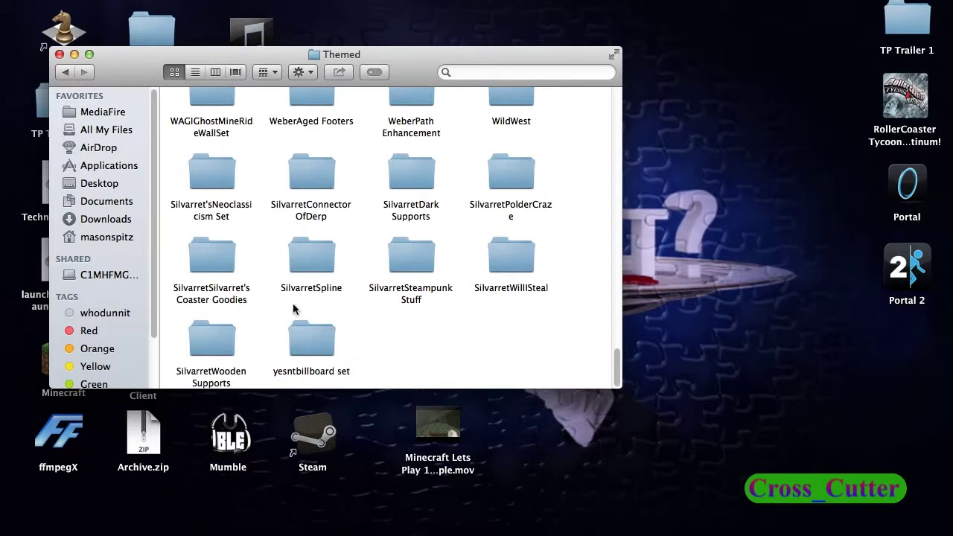
# - Open the yesntbillboard set folder inside Themed, then return to Themed
pyautogui.click(303, 351)
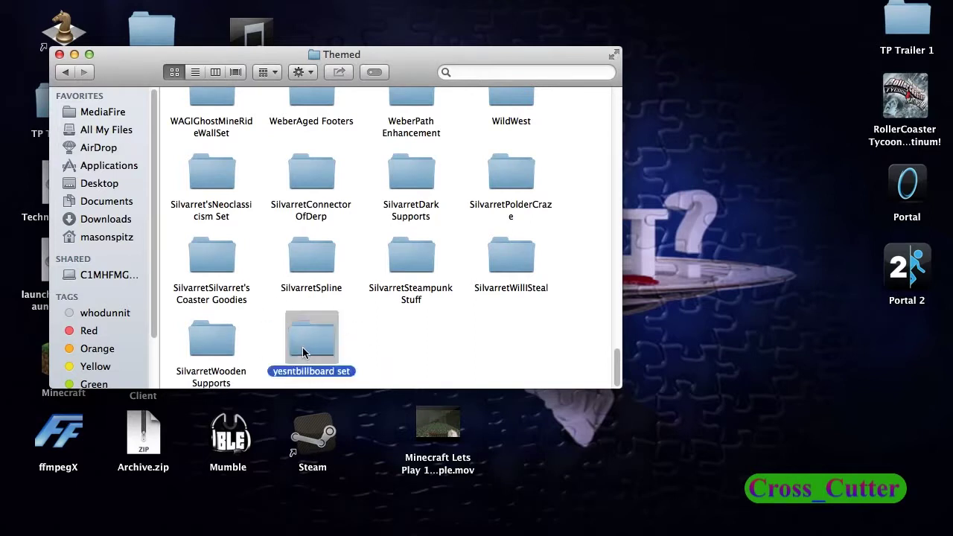
pyautogui.doubleClick(303, 352)
pyautogui.click(65, 71)
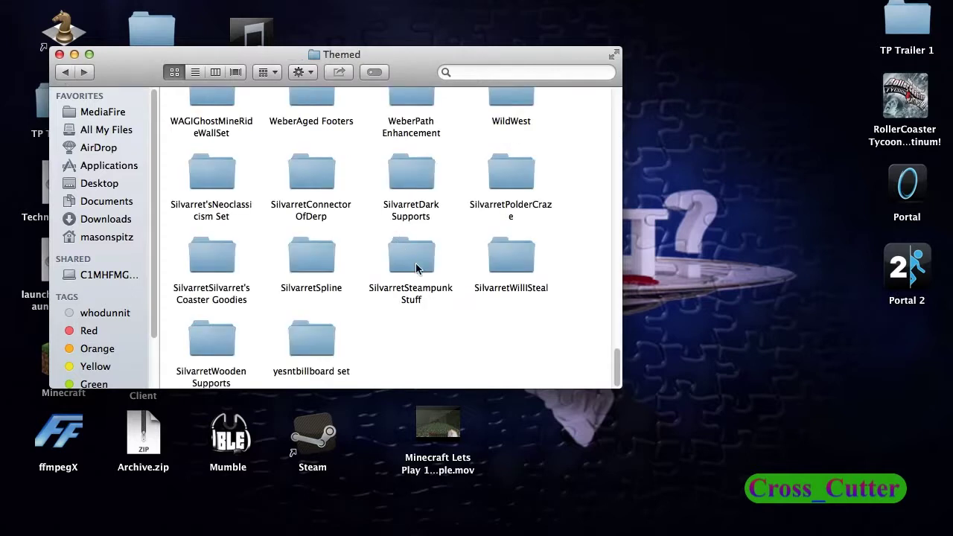